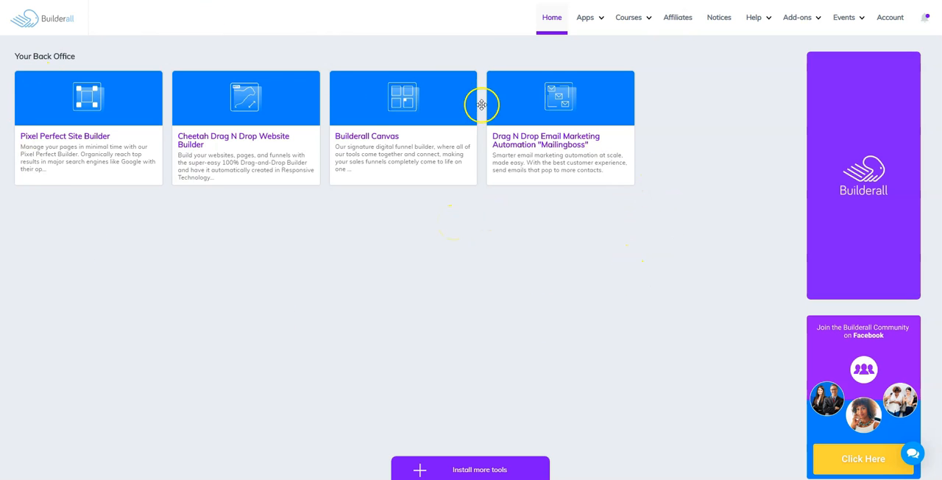
Open the catalogue for installing more tools and look through the list of available tools
click(464, 468)
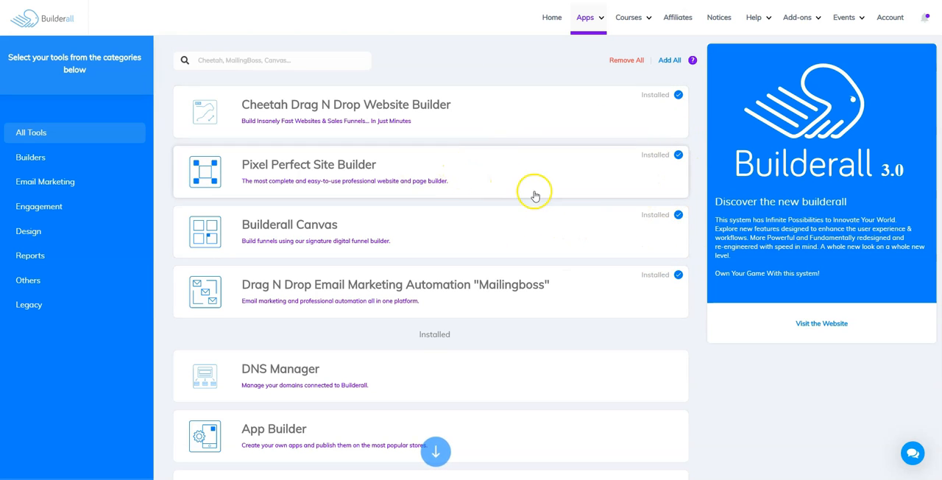
scroll(535, 196, down, 1)
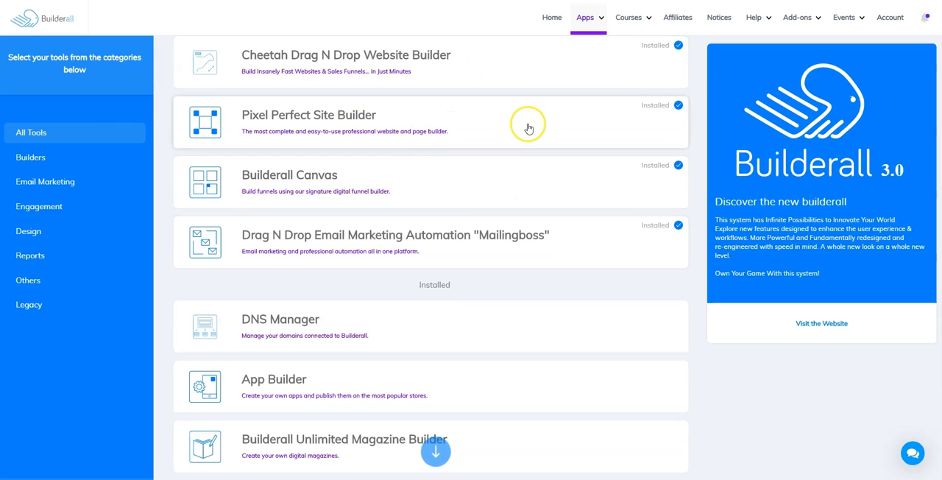
scroll(527, 128, down, 3)
scroll(527, 128, down, 1)
scroll(528, 128, down, 4)
scroll(527, 128, down, 3)
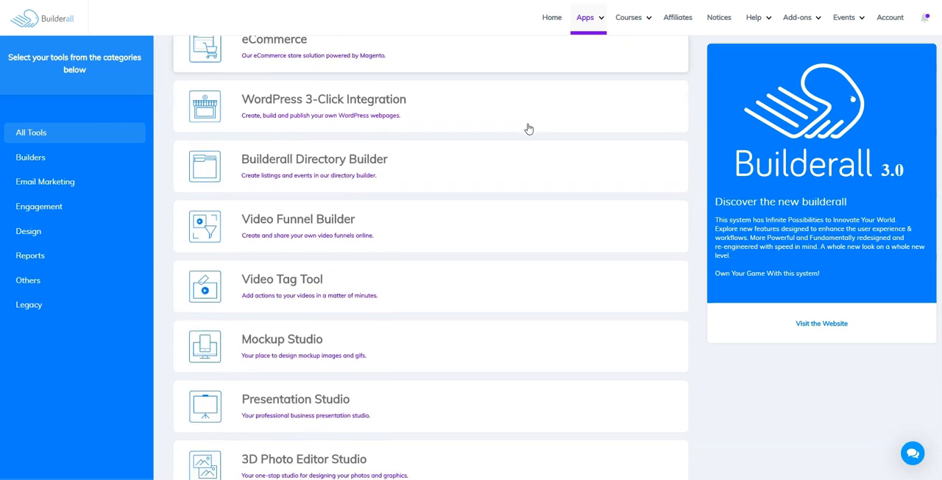
scroll(528, 128, down, 4)
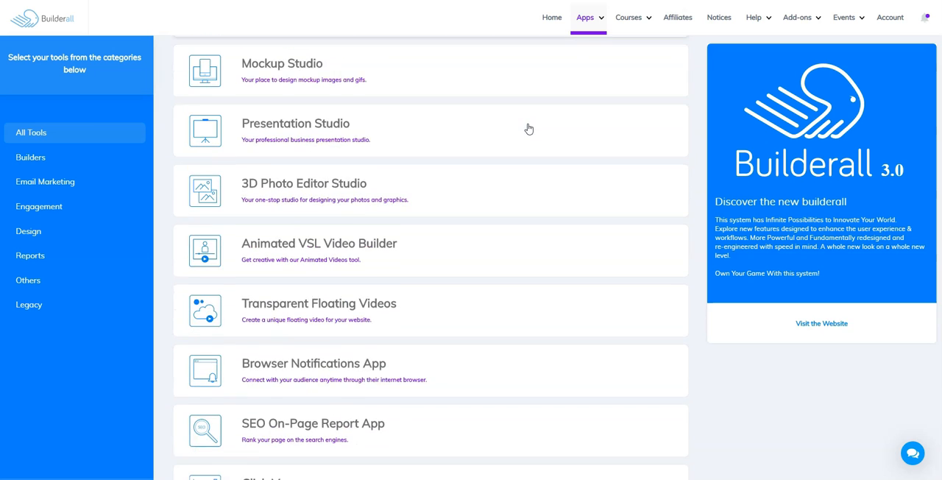
scroll(528, 128, down, 5)
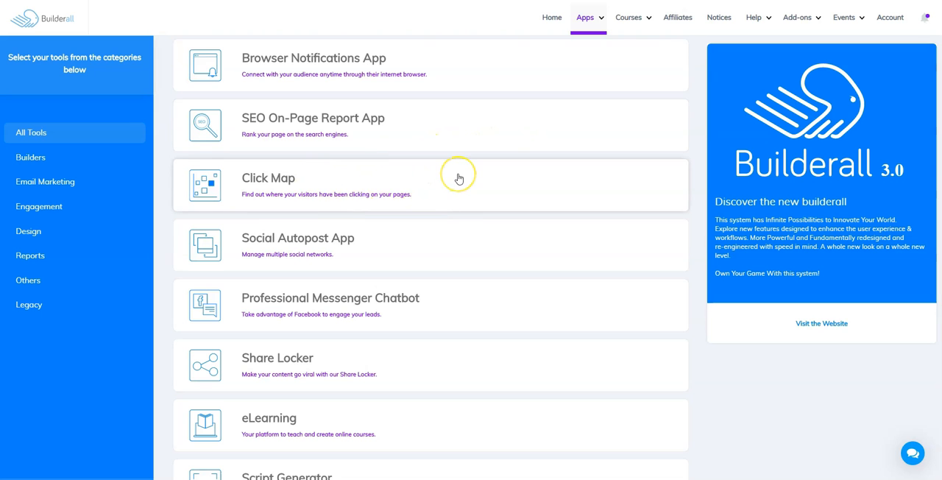
scroll(459, 178, down, 4)
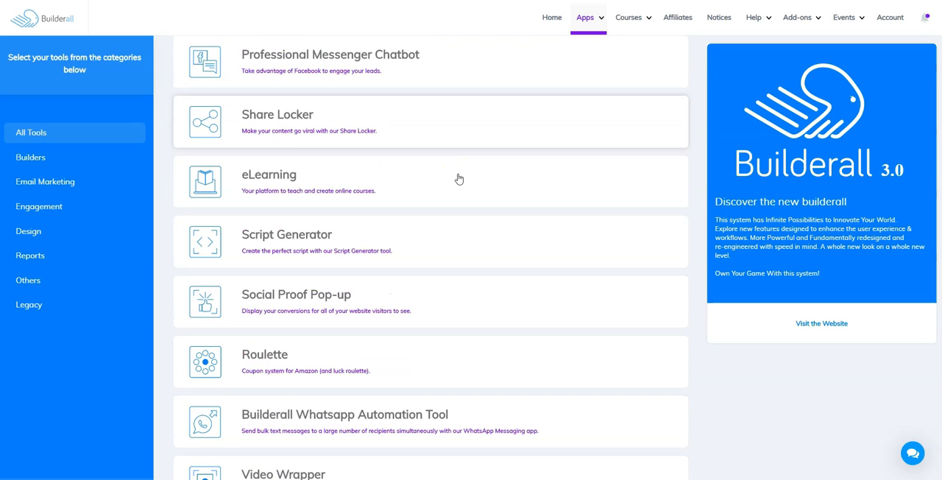
scroll(459, 178, down, 1)
scroll(459, 178, down, 2)
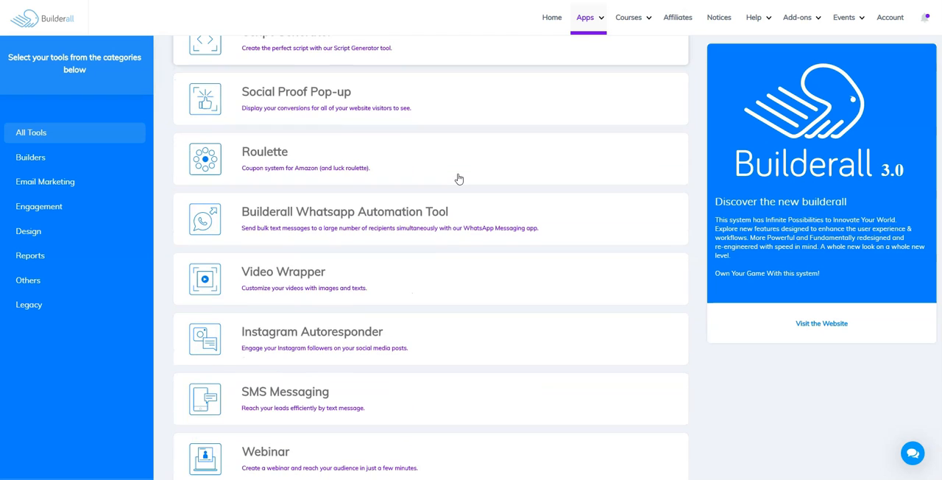
scroll(458, 178, up, 5)
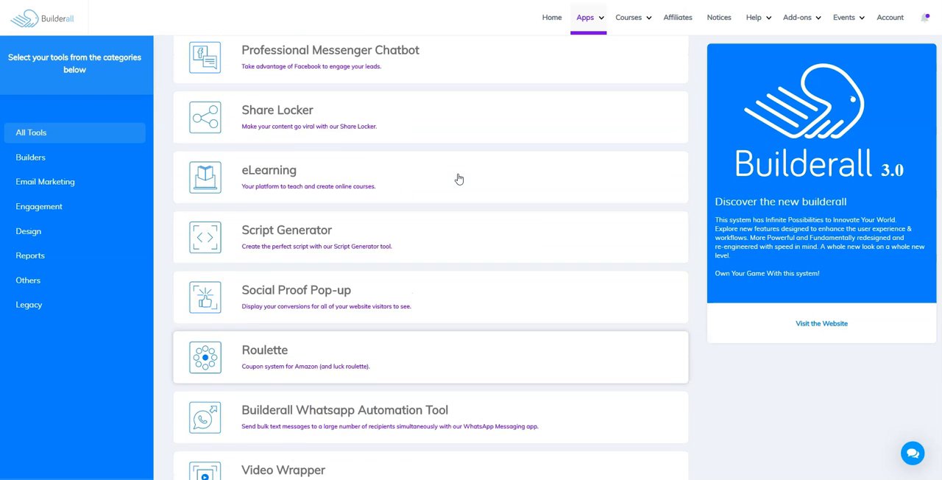
scroll(458, 178, up, 4)
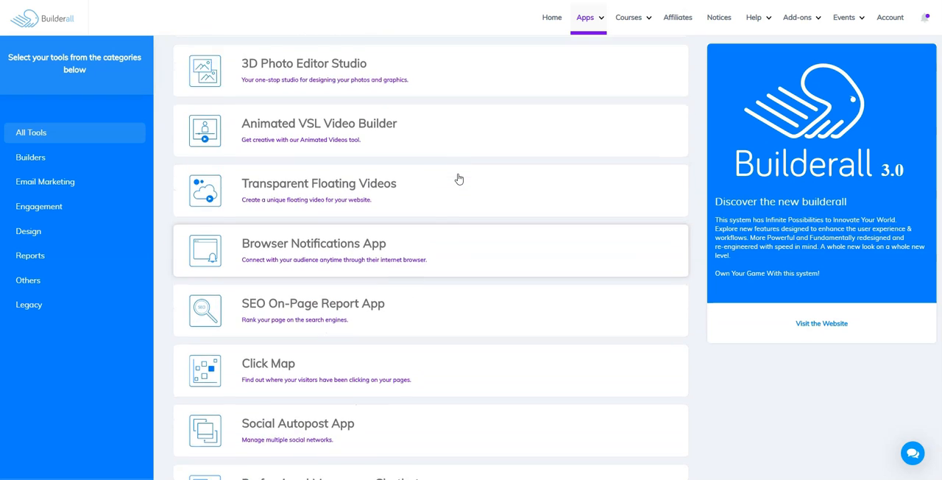
scroll(459, 178, up, 2)
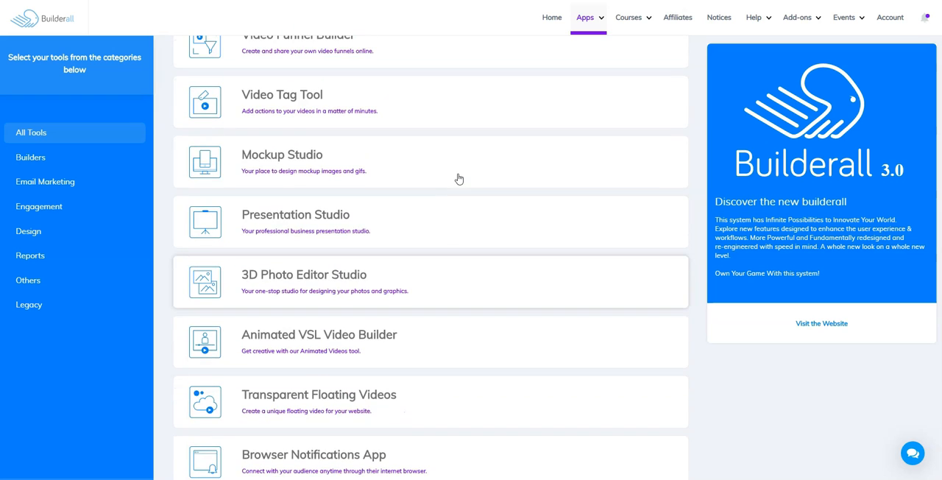
scroll(458, 178, up, 3)
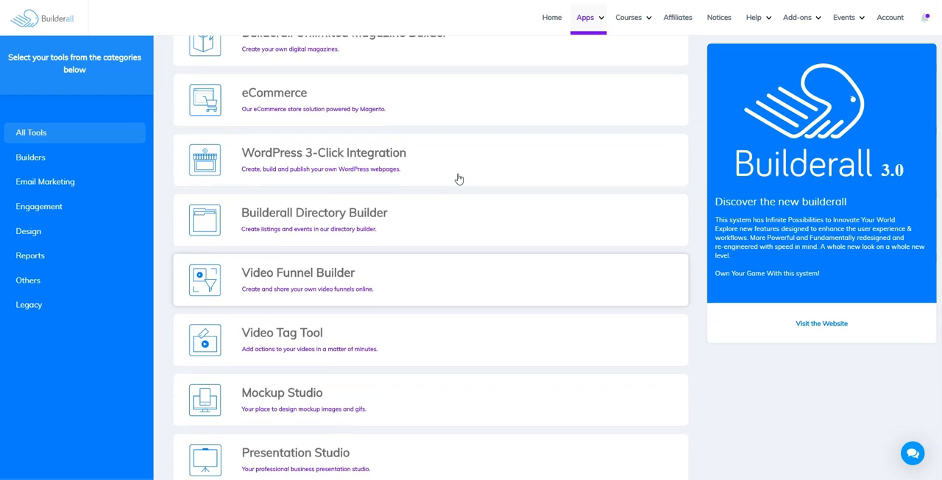
scroll(459, 178, up, 1)
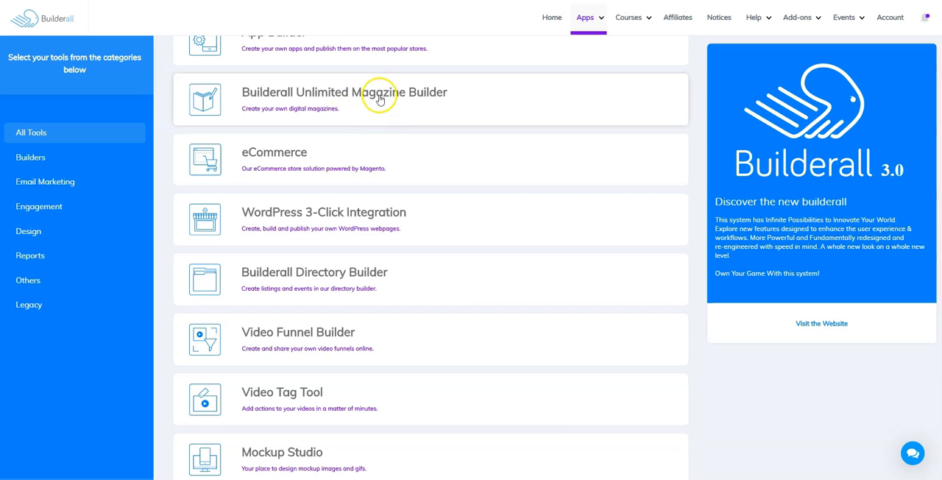
Find the Video Tag Tool in the catalogue and add it to the back office
scroll(332, 206, down, 2)
scroll(332, 212, down, 4)
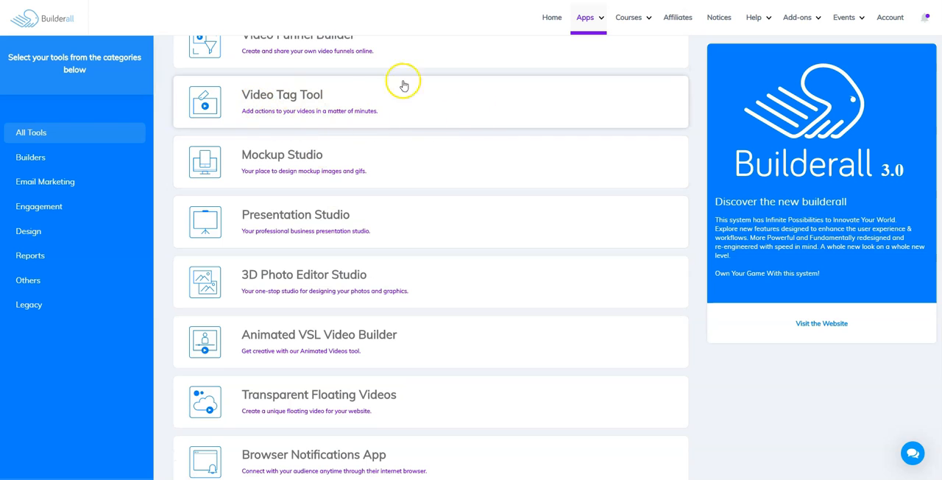
click(293, 99)
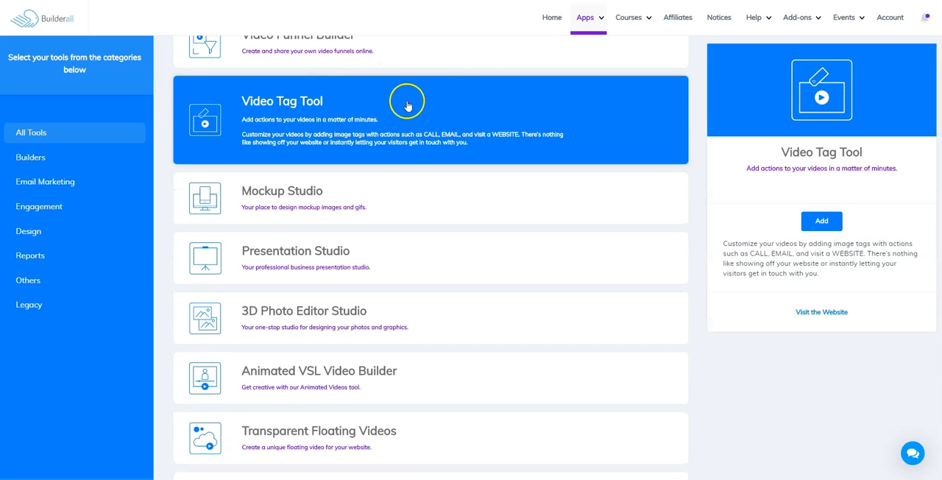
click(822, 221)
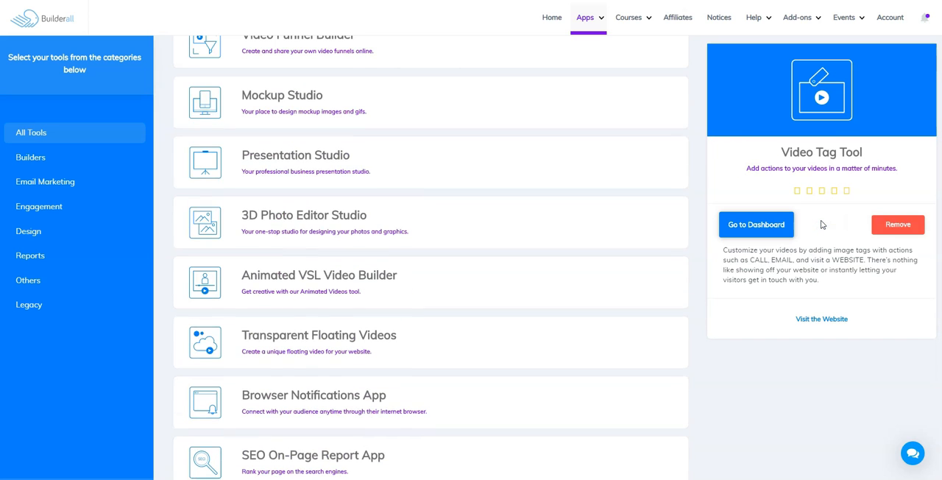
Go to the dashboard and enter the Video Tag Tool
click(771, 229)
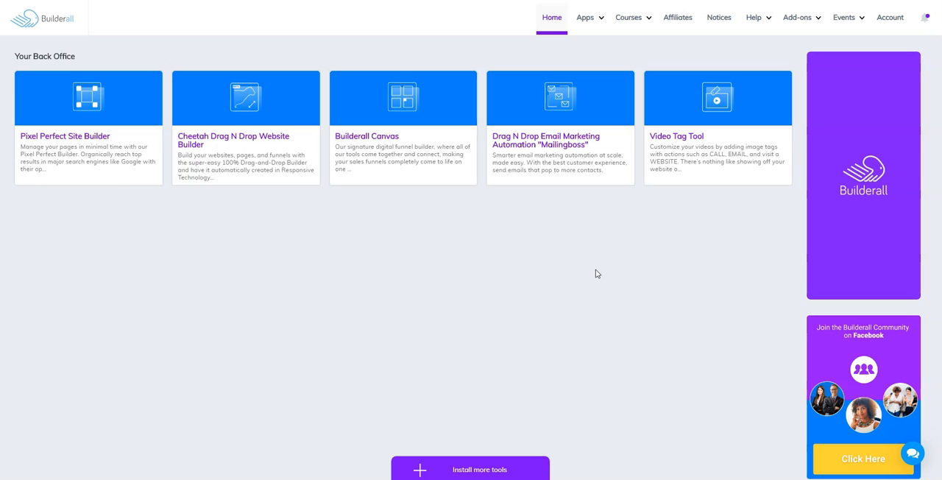
click(701, 160)
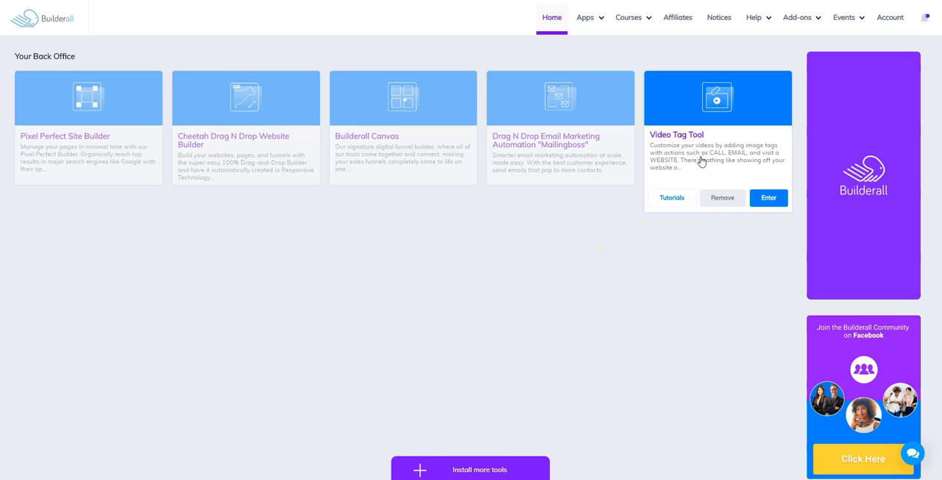
click(769, 196)
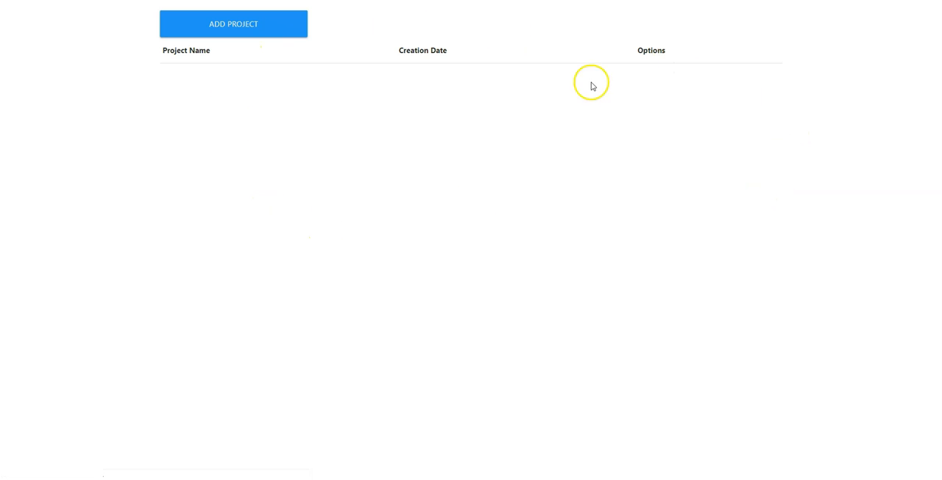
Start a new video project and name it "Twitter Test"
click(224, 25)
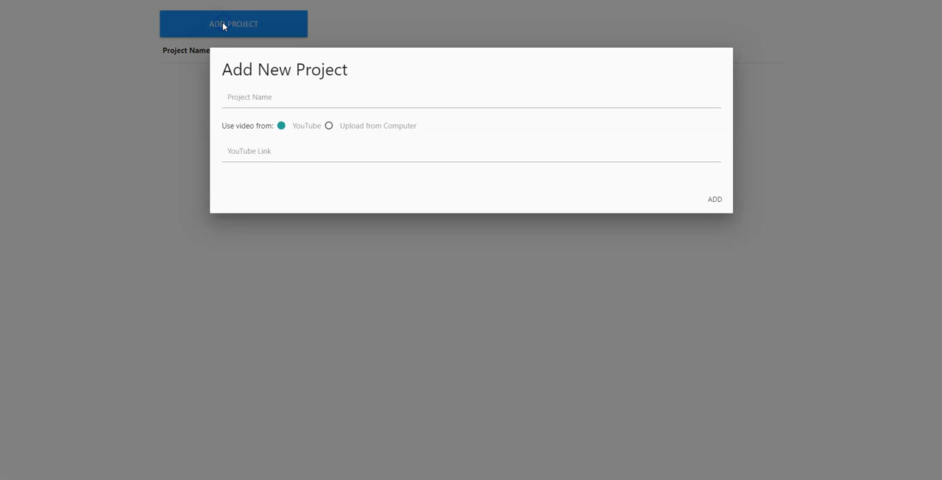
click(251, 100)
text(Twitter Test)
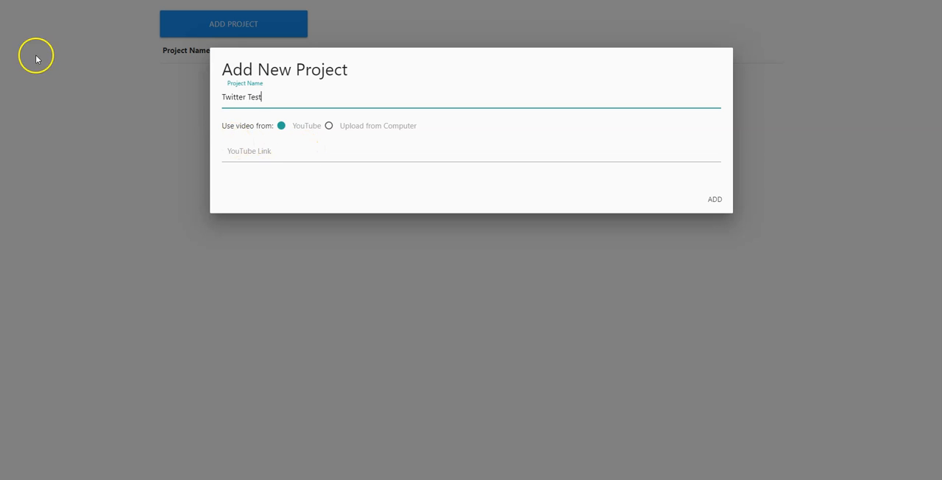
click(132, 213)
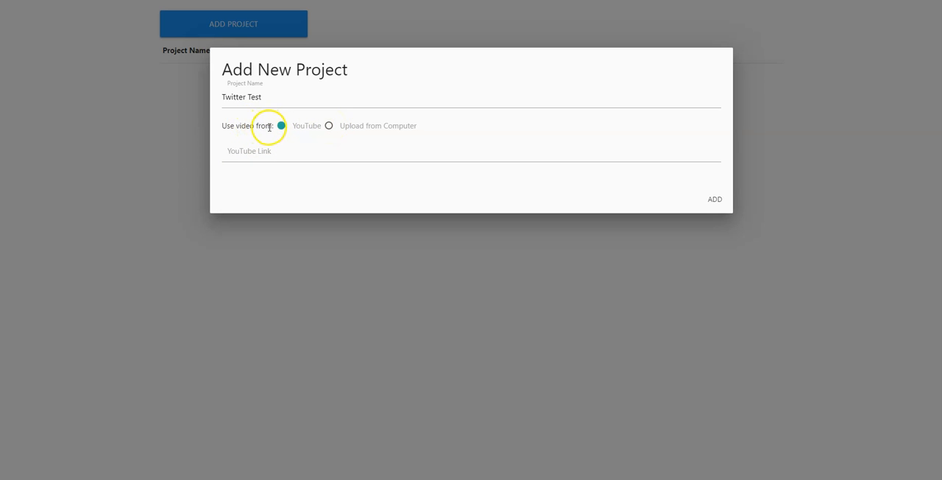
Choose uploading from the computer as the video source, select Video Tag Tool Test1.mp4 and add the project
click(329, 127)
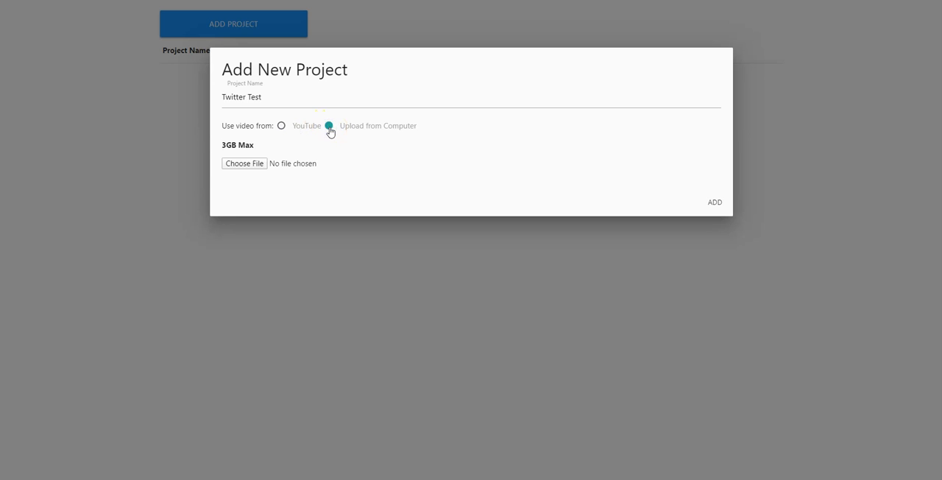
click(243, 163)
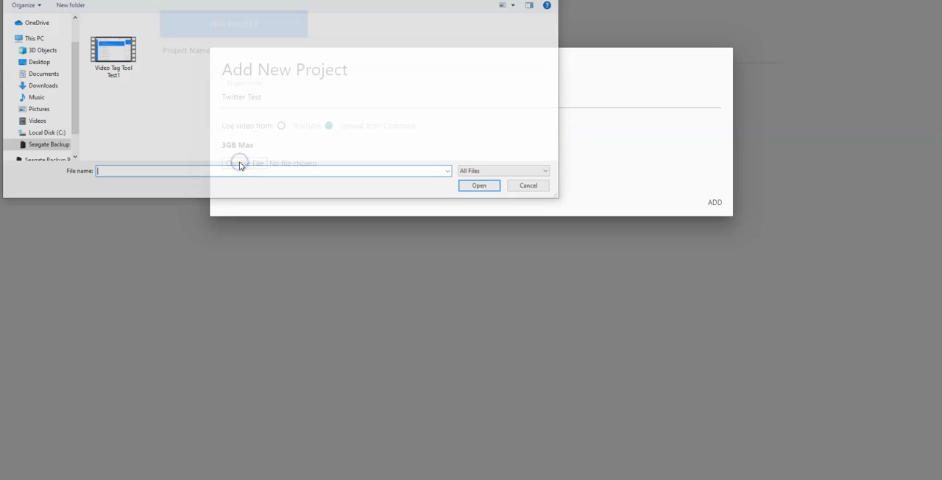
click(119, 53)
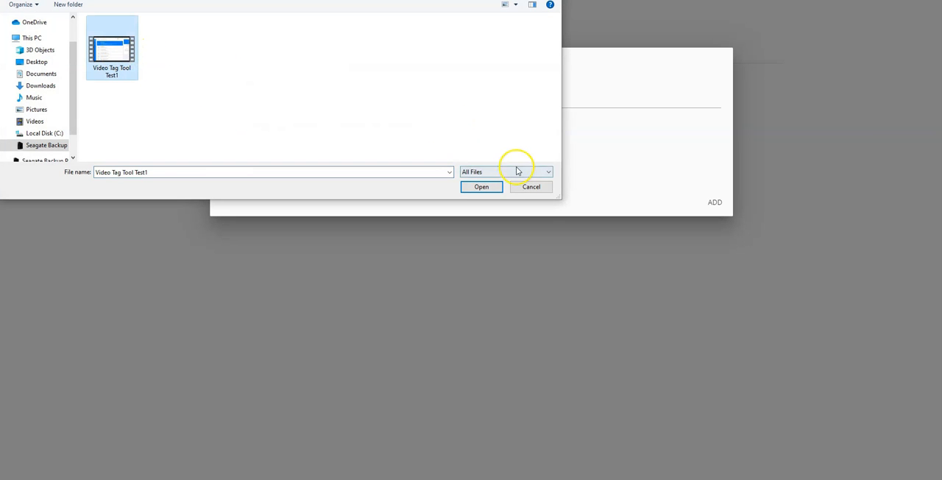
click(492, 189)
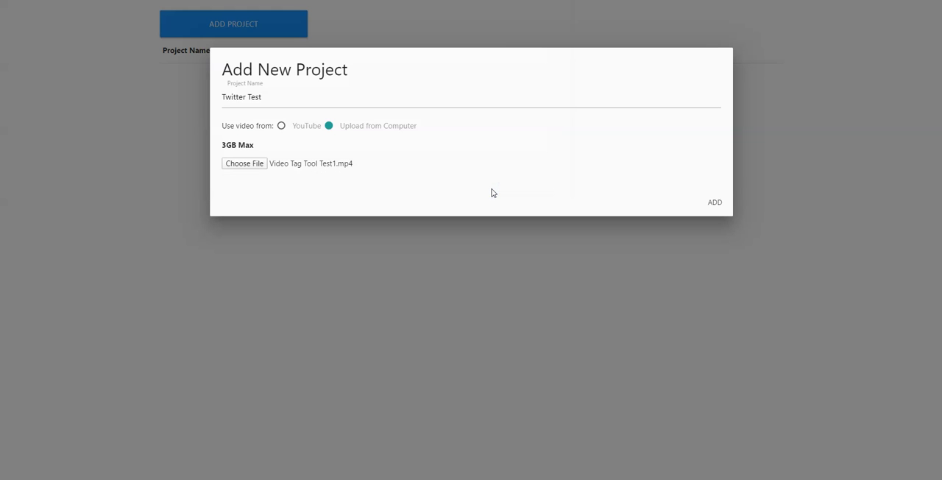
click(715, 202)
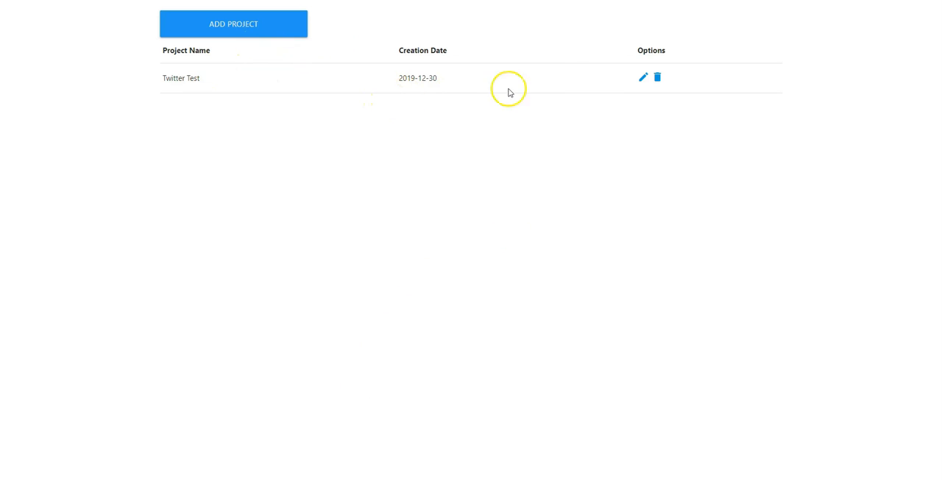
click(642, 80)
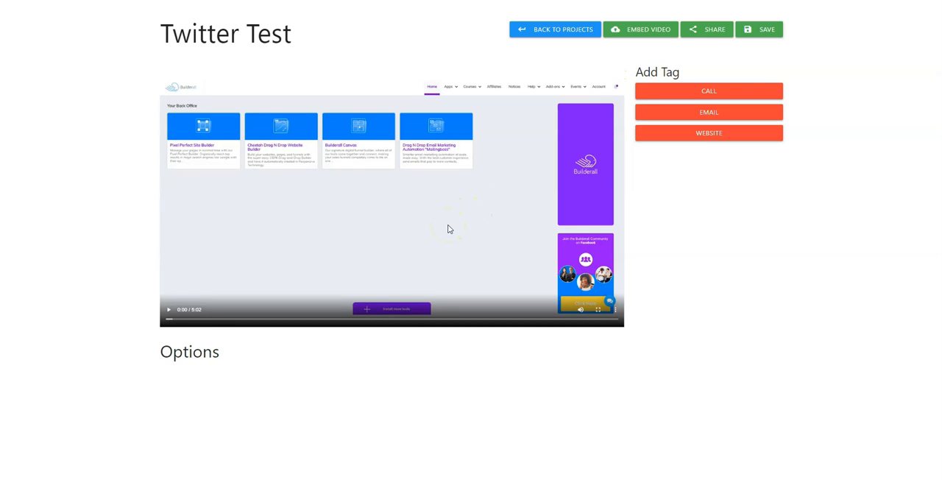
click(692, 134)
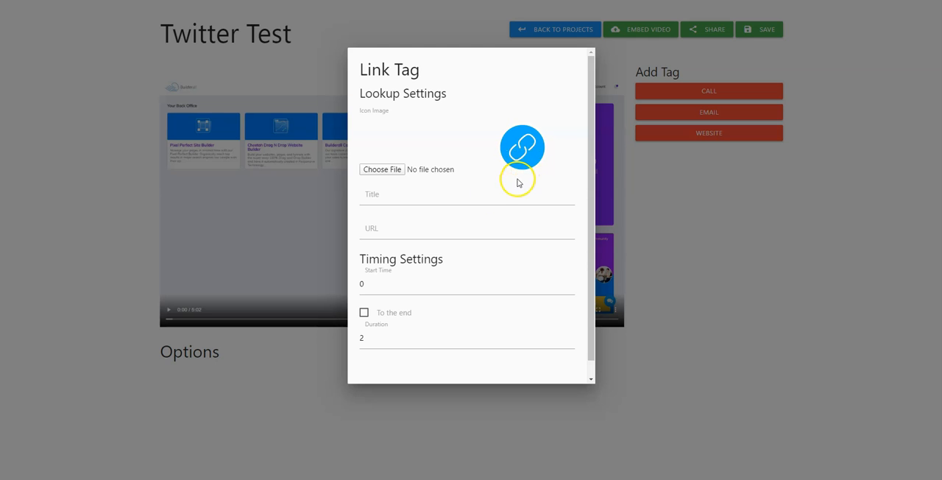
click(449, 197)
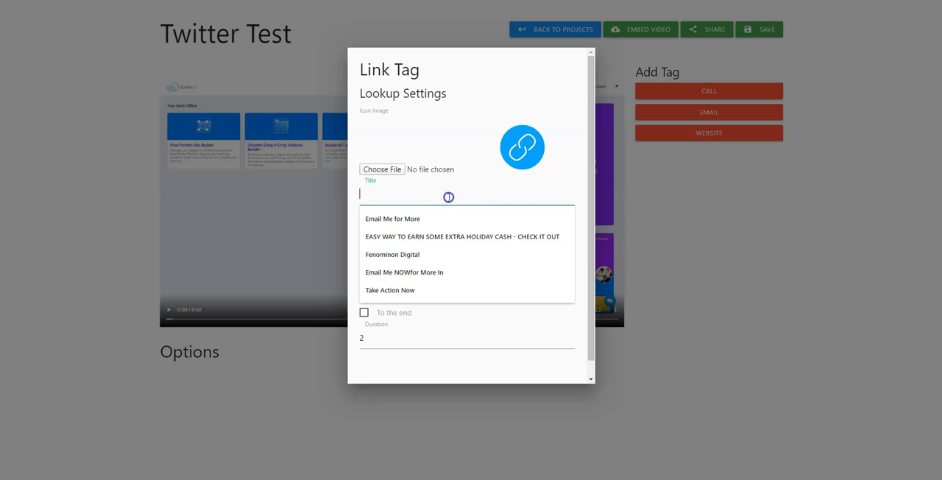
click(398, 290)
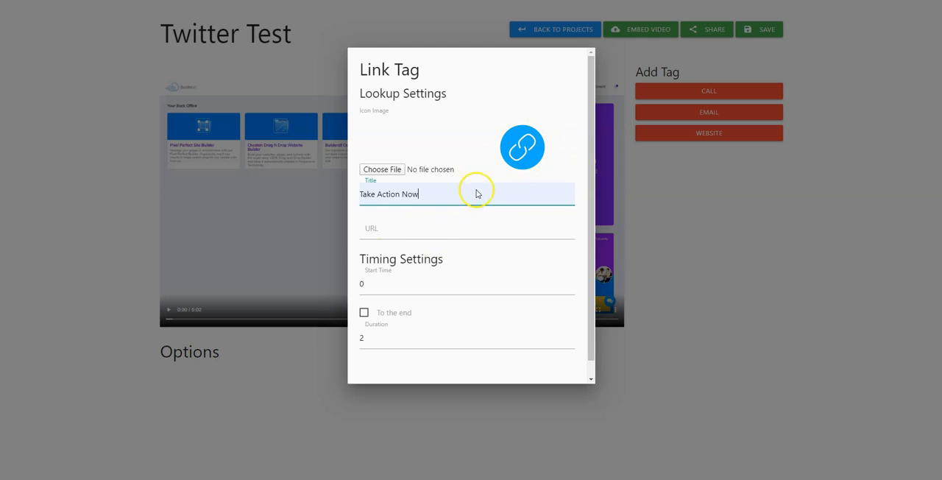
click(398, 229)
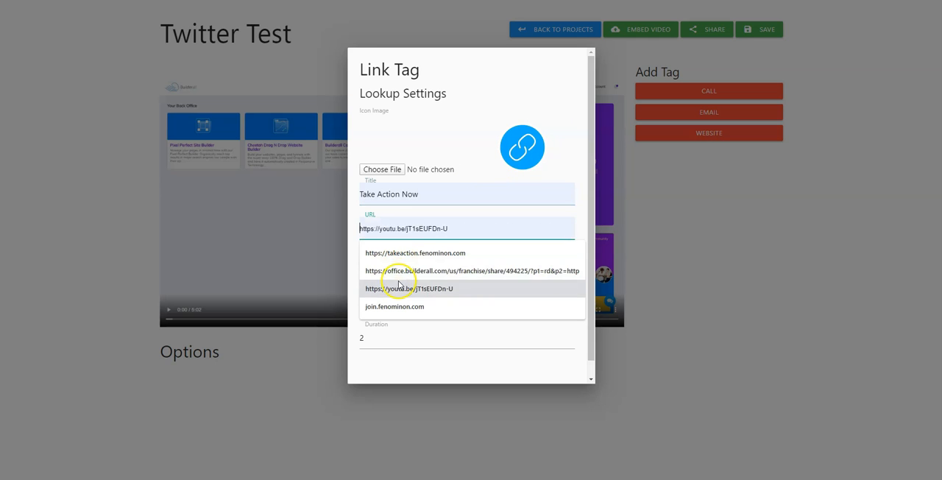
click(410, 255)
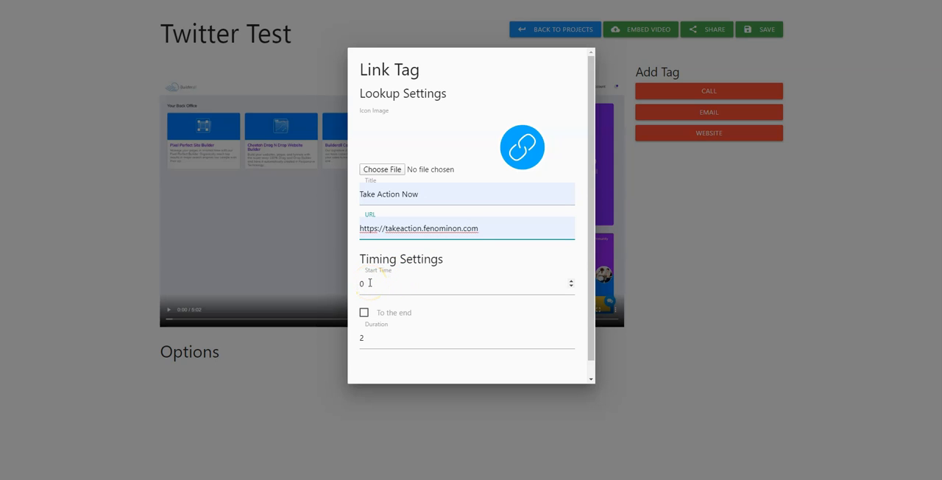
Set the link tag's start time to 240 and its duration to 10, leaving the option to run to the end off
drag(366, 283, 342, 282)
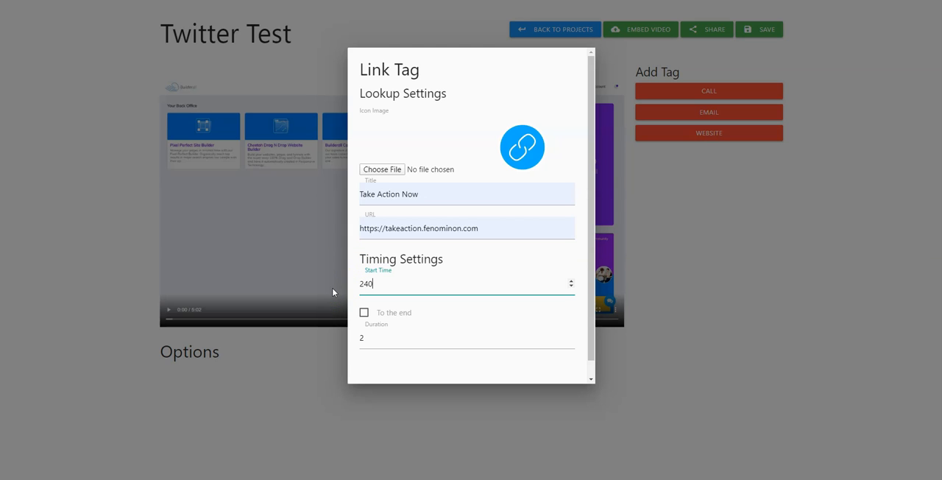
click(364, 313)
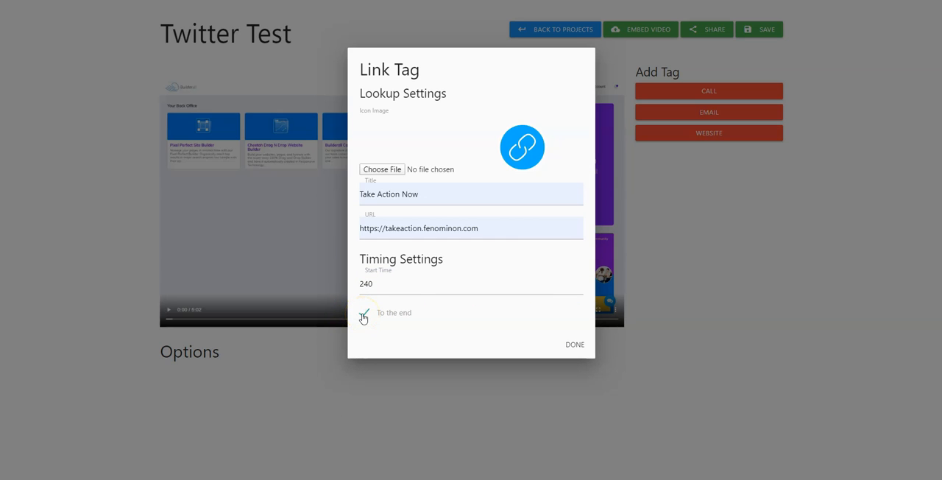
click(364, 315)
double_click(355, 338)
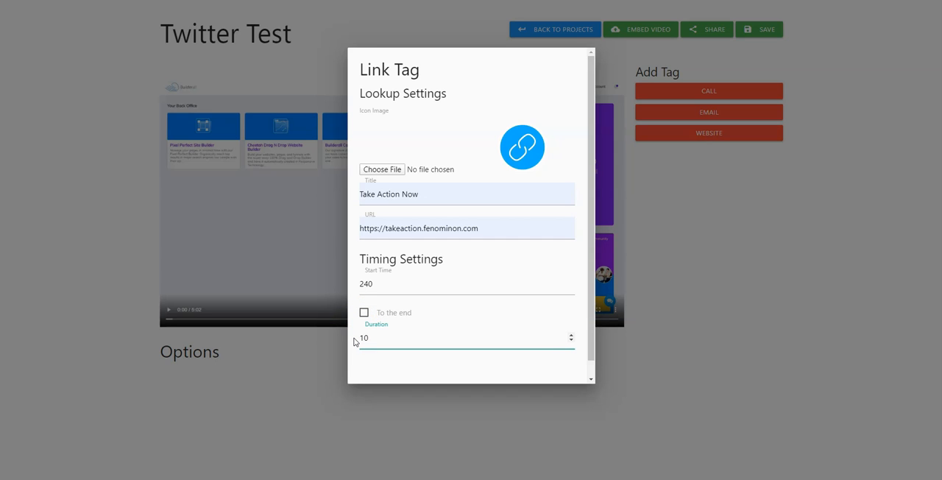
Finish the link tag with a duration of 10, add it to the video and save the project
text(10)
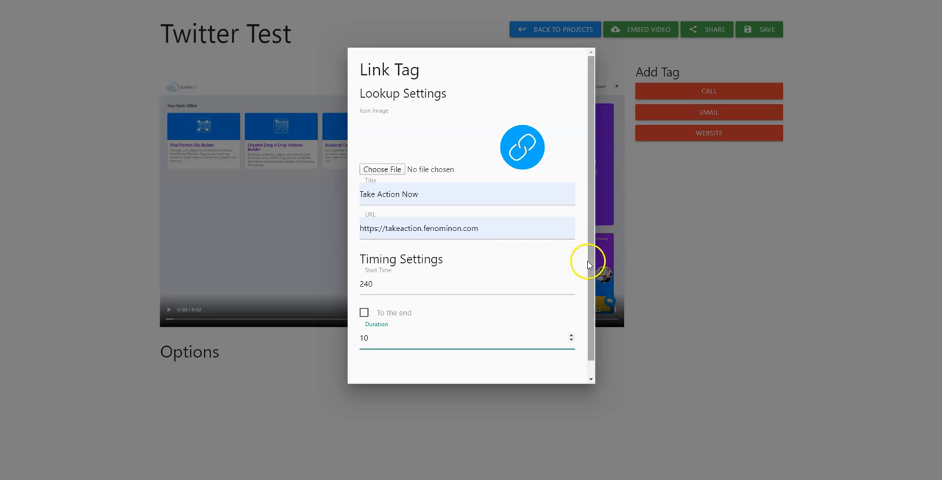
drag(591, 254, 590, 326)
click(567, 369)
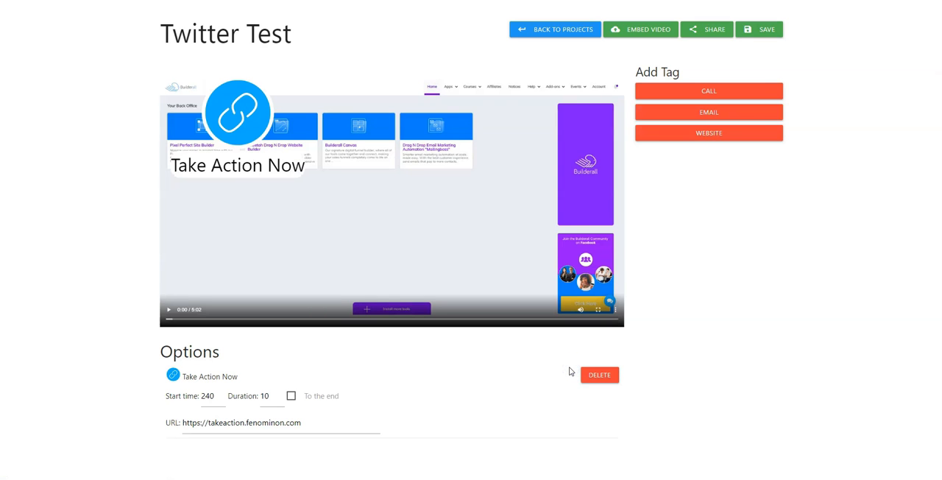
click(761, 33)
click(560, 46)
Move the Take Action Now tag to the middle of the video frame and play the footage around the four-minute mark
drag(244, 115, 464, 219)
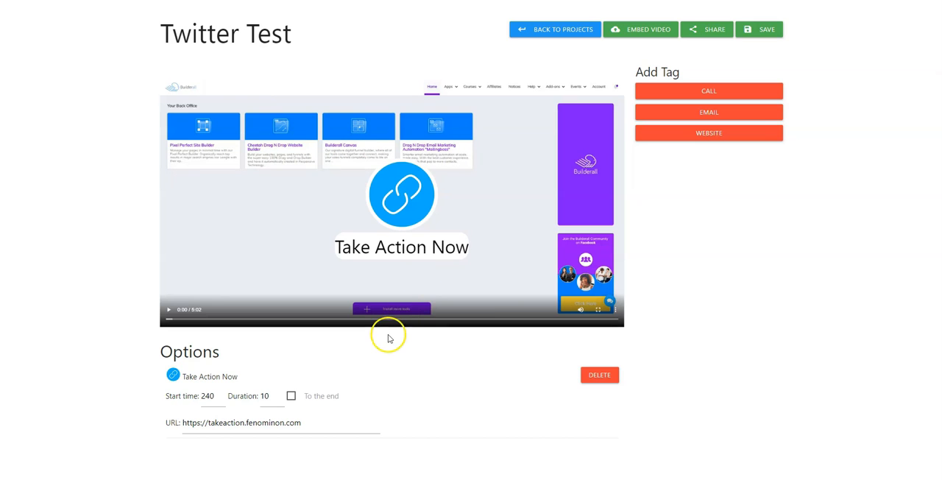
drag(417, 319, 523, 326)
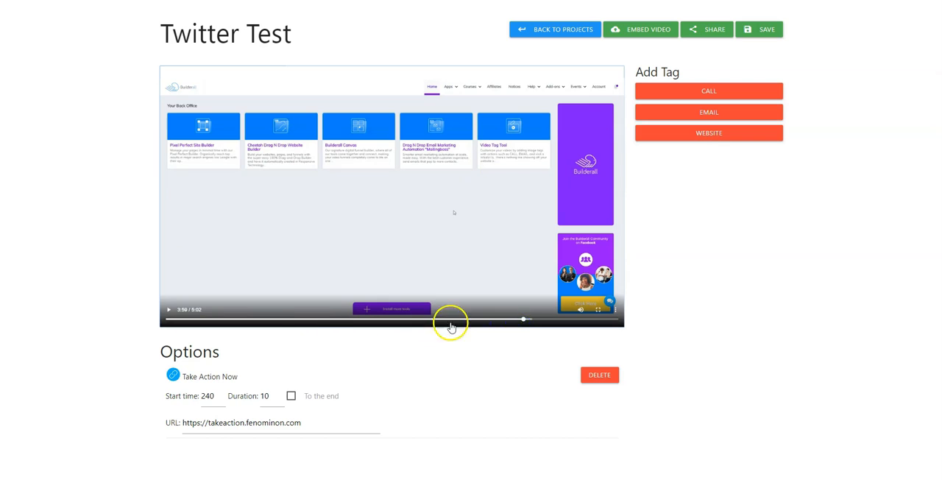
click(170, 311)
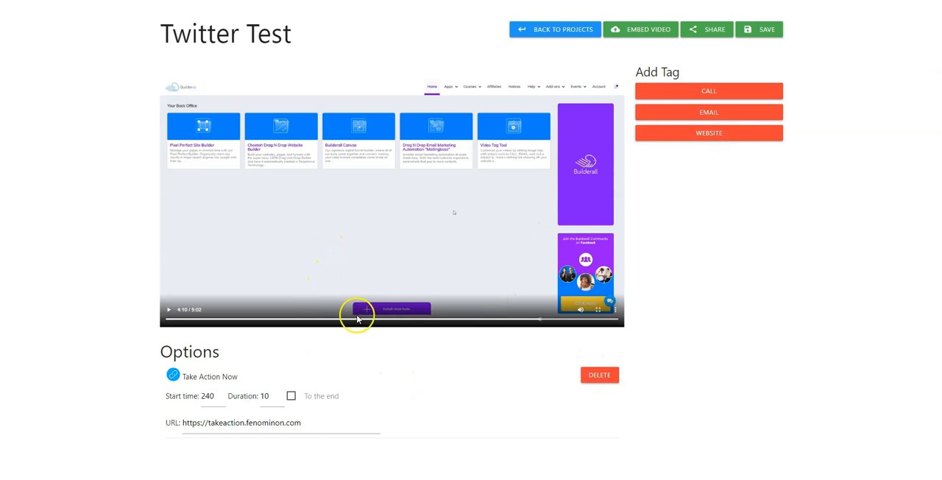
With the video at about 4:03, shrink the Take Action Now tag, place it beside the Builderall Community banner and save the project
click(536, 320)
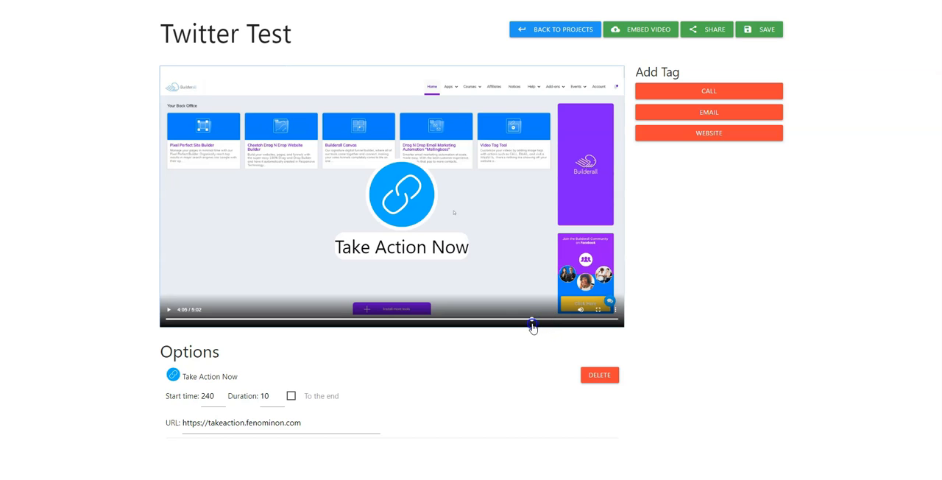
drag(435, 213, 540, 242)
mouse_move(476, 230)
mouse_down()
mouse_move(480, 222)
mouse_move(439, 219)
mouse_move(465, 224)
mouse_up()
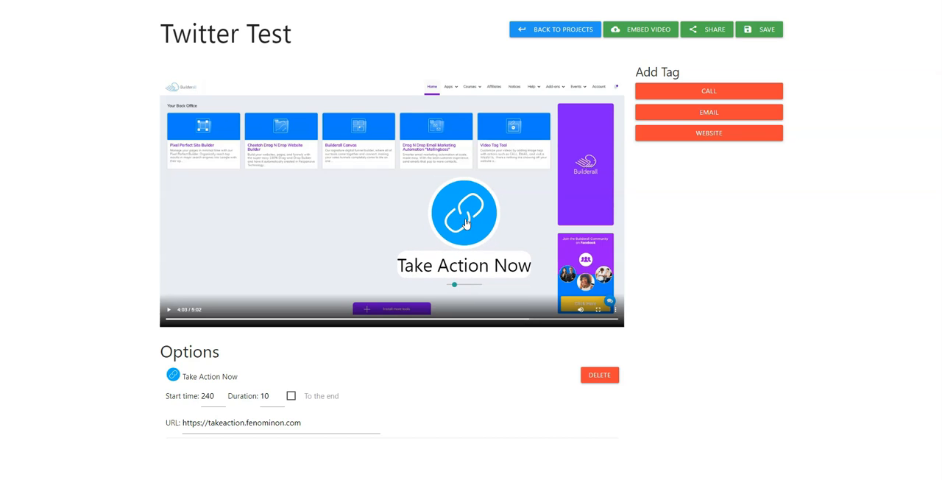
click(455, 285)
drag(453, 288, 451, 288)
drag(449, 212, 485, 254)
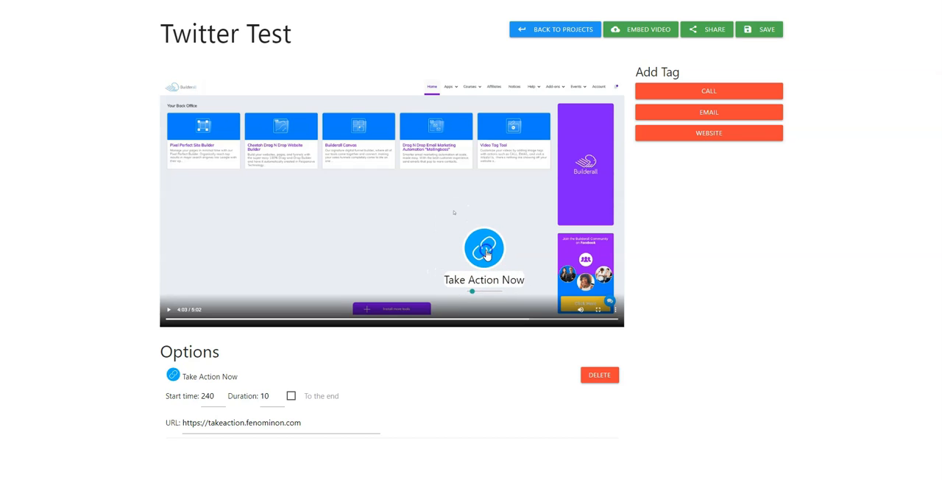
click(756, 31)
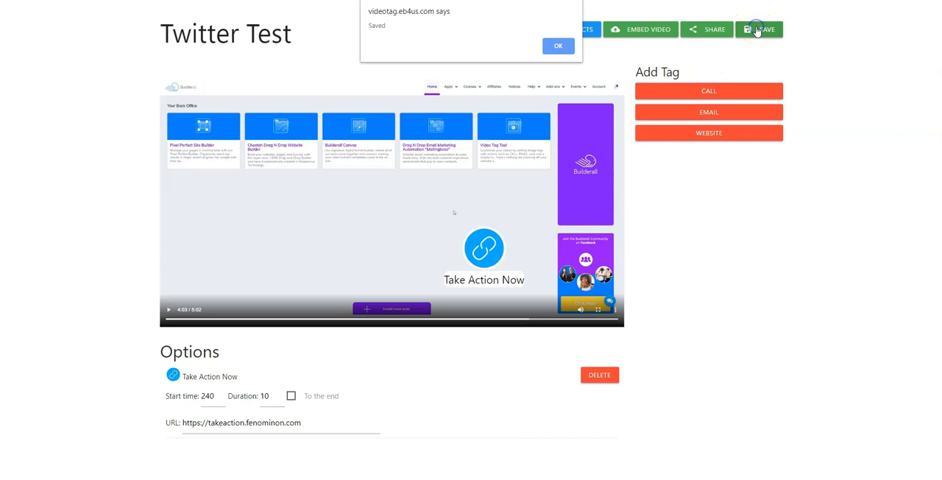
click(556, 44)
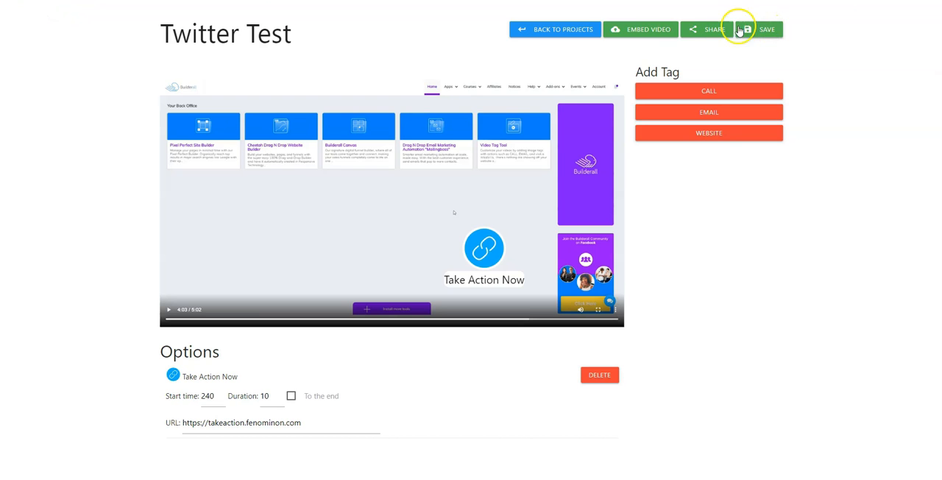
View the project's embed options, including the shareable link and the iframe code, without changing any of them
click(655, 33)
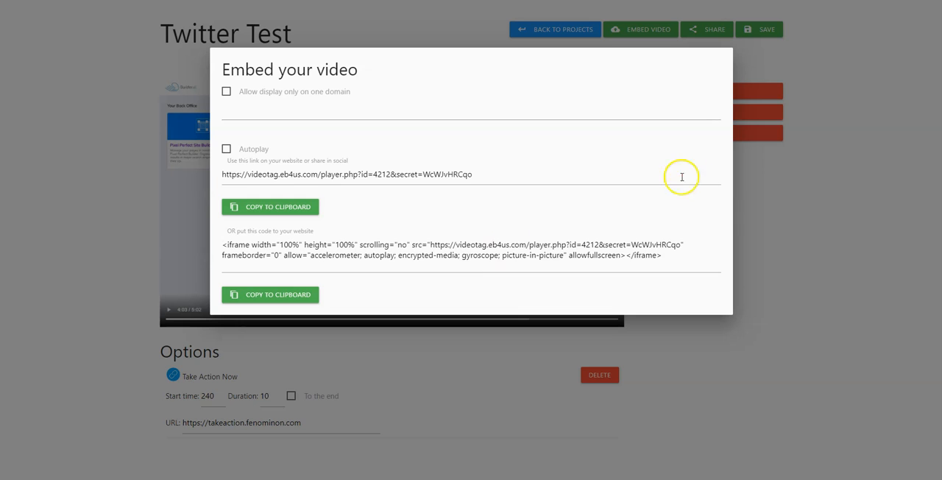
click(797, 203)
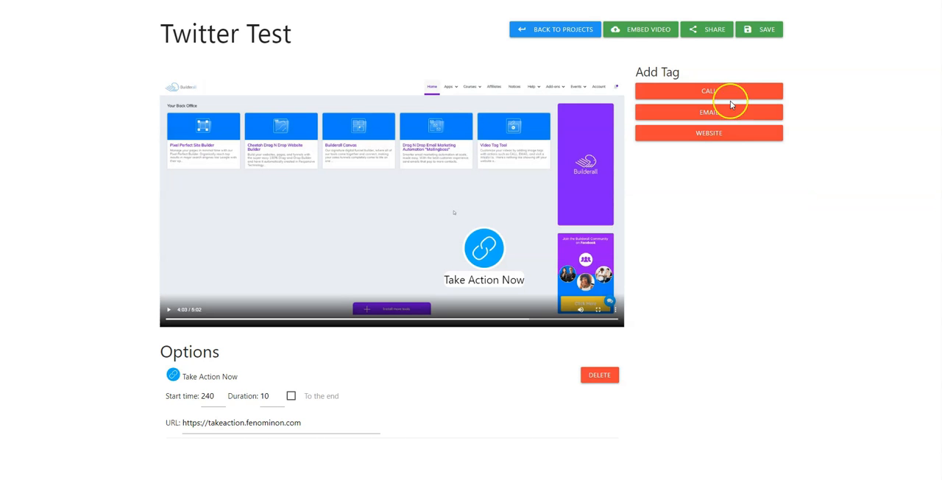
Share the Twitter Test video on Twitter and post the tweet containing its player link
click(713, 35)
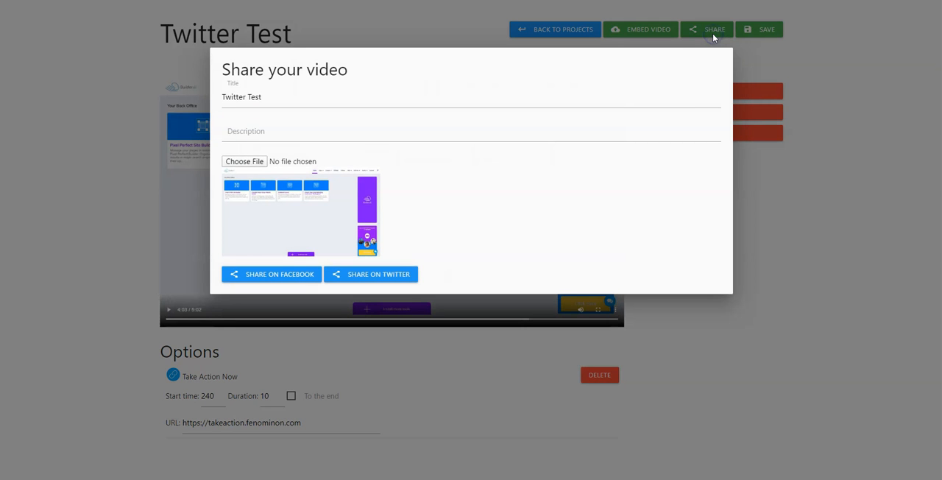
click(369, 277)
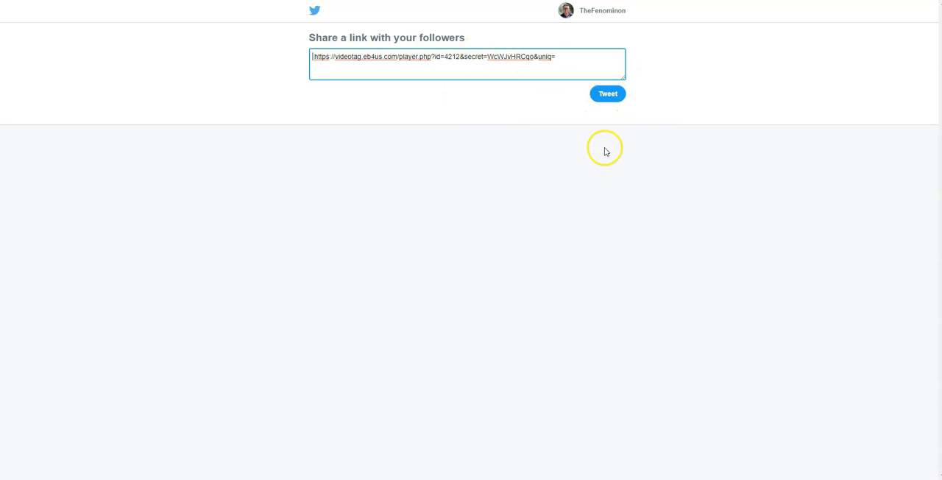
click(611, 96)
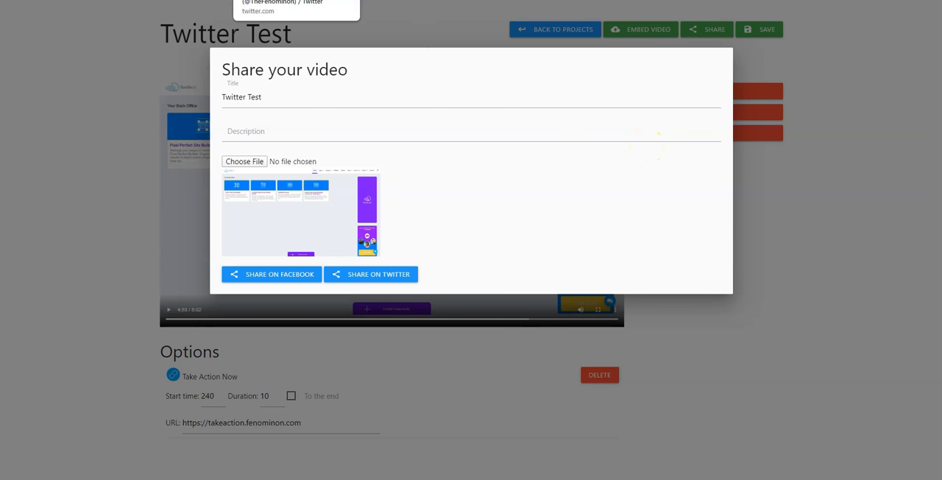
Switch to the Twitter profile in its own maximized window and open the video link in the newly posted Twitter Test tweet
click(287, 0)
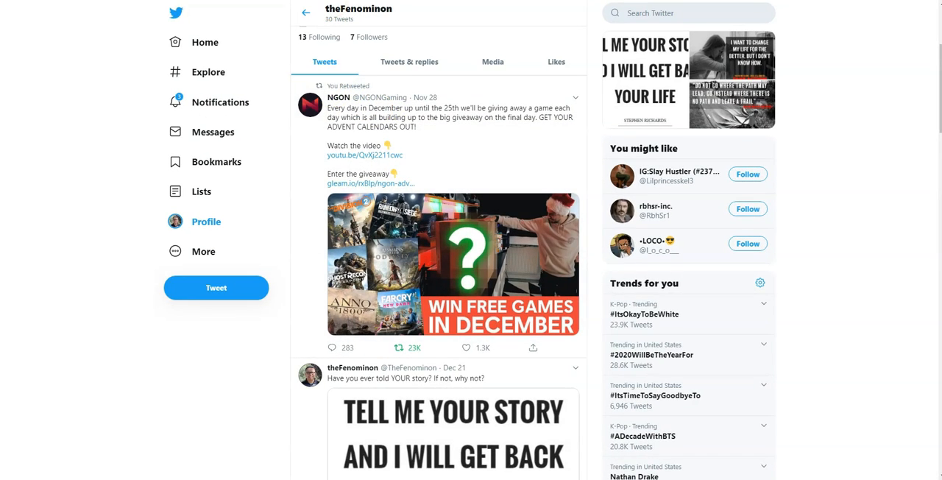
drag(239, 0, 326, 138)
click(156, 161)
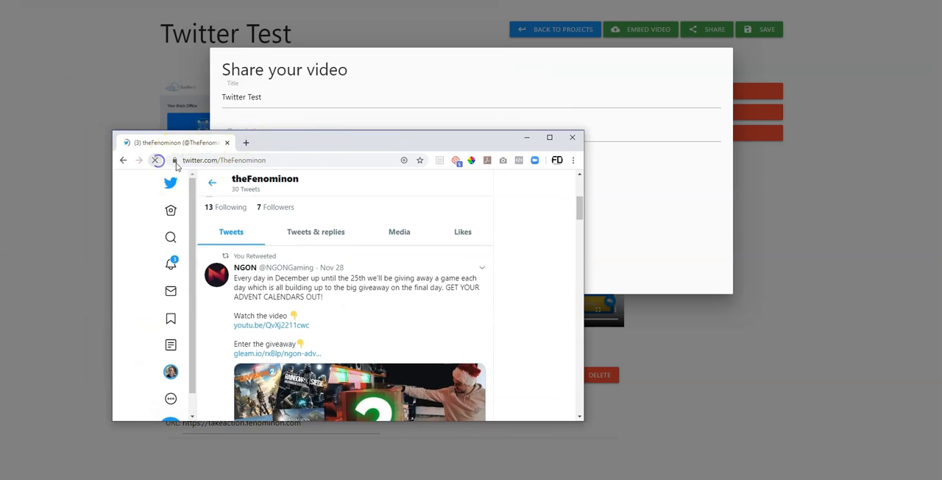
click(549, 138)
scroll(471, 331, down, 1)
scroll(464, 353, down, 1)
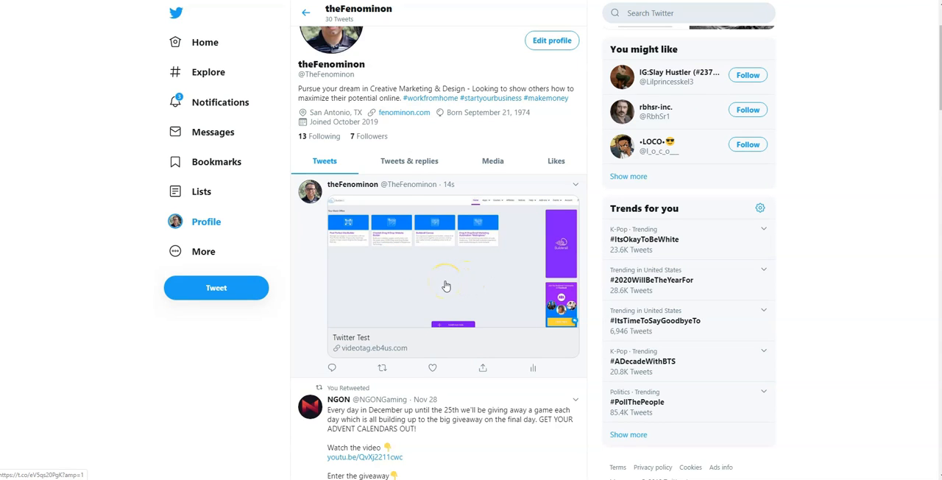
click(446, 286)
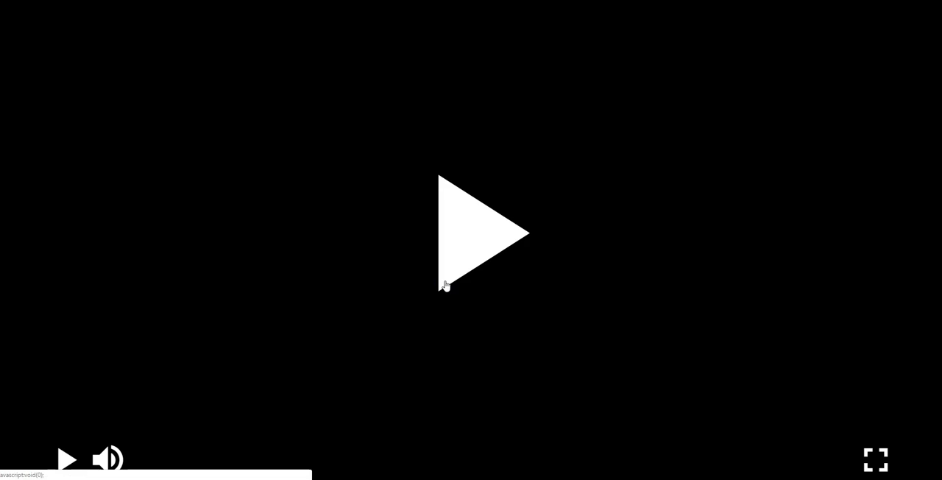
Play the shared video and skip ahead to just before the four-minute mark to check the Take Action Now tag
click(445, 286)
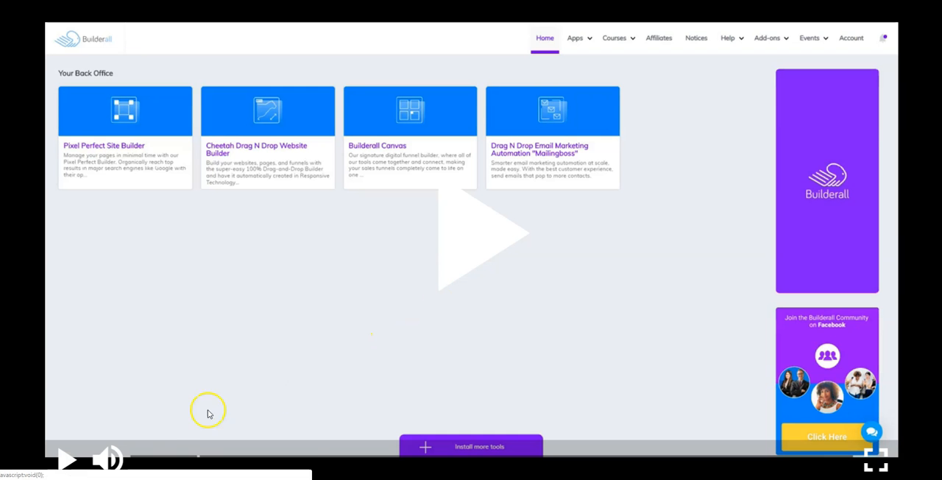
click(77, 458)
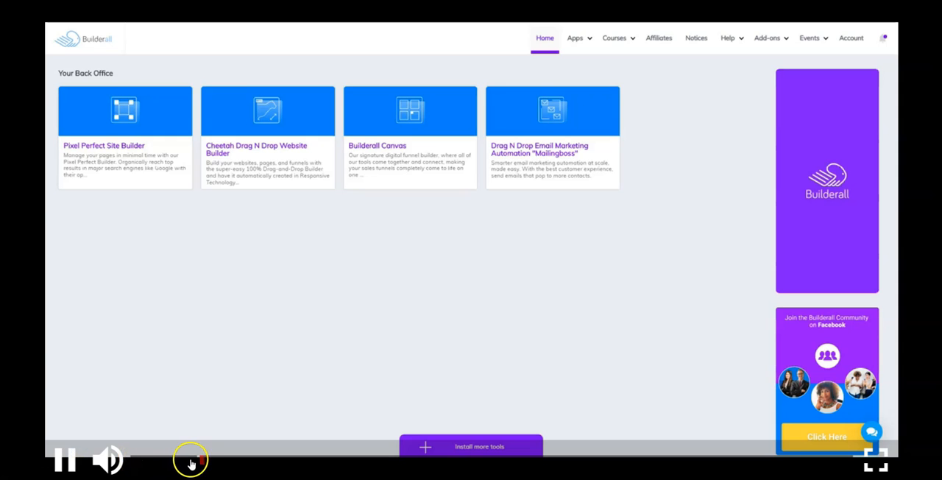
click(321, 462)
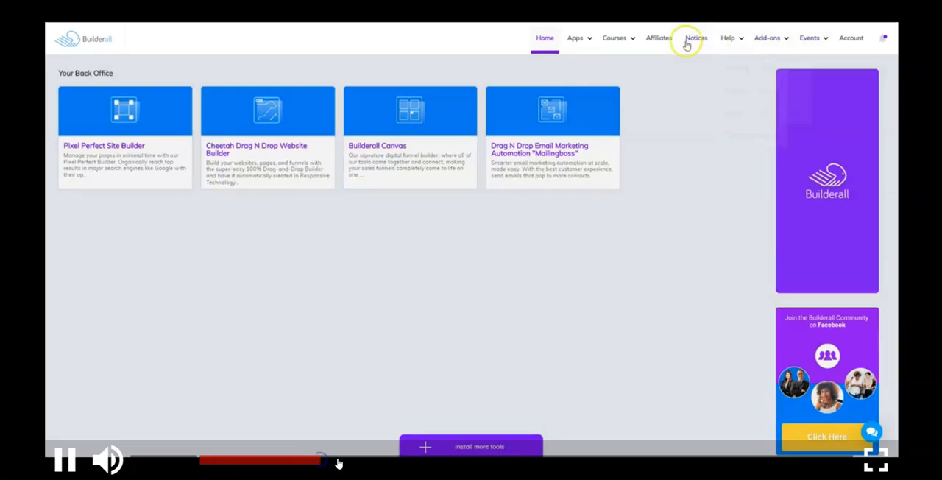
click(562, 461)
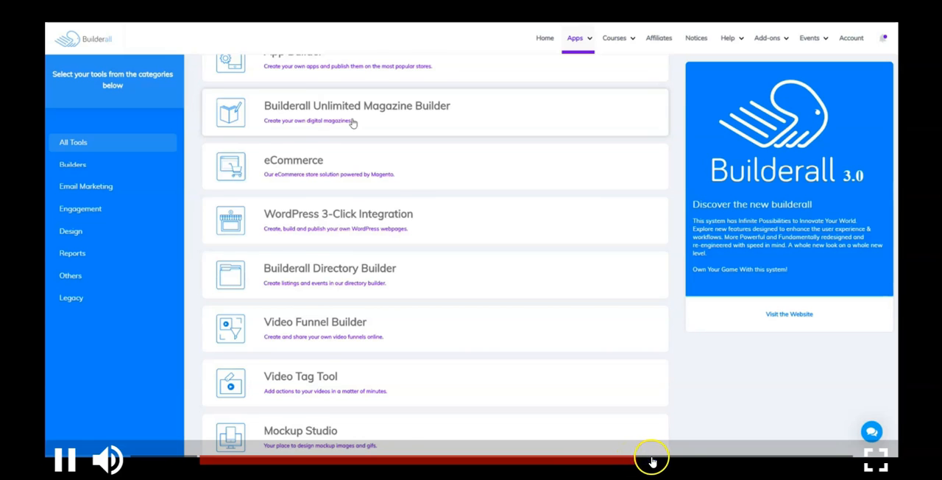
click(650, 461)
click(680, 462)
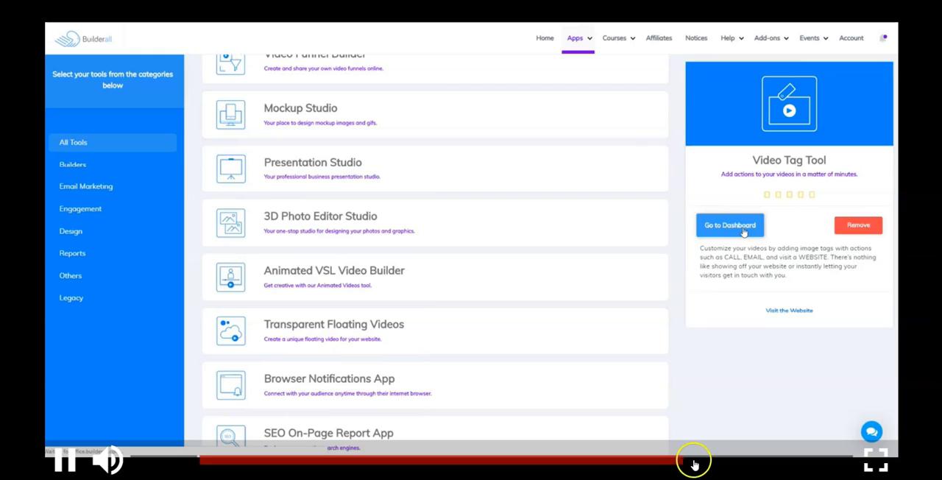
click(696, 463)
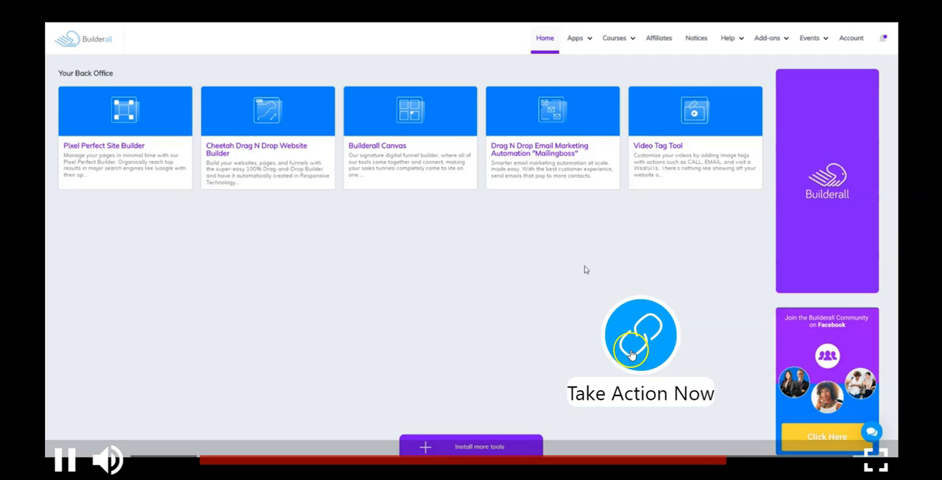
Follow the Take Action Now tag to its website, and pause both the shared video and the landing page's video
click(634, 345)
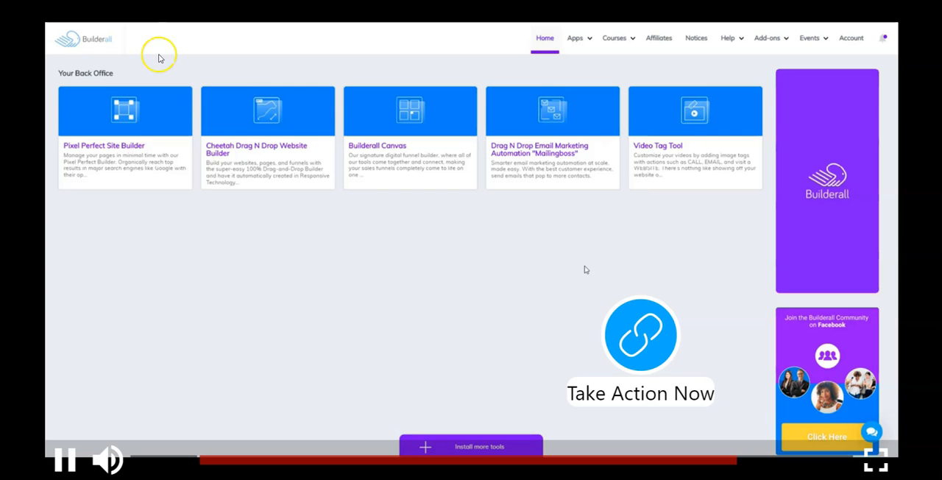
click(65, 460)
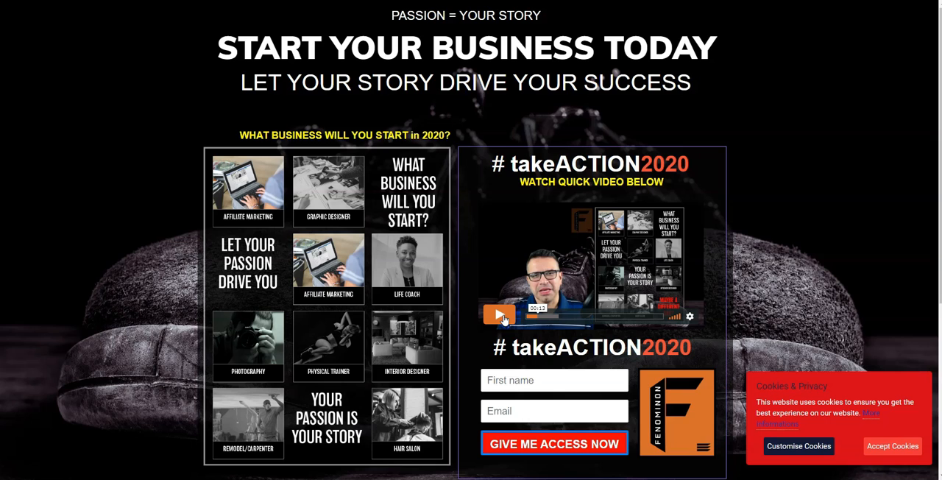
click(499, 316)
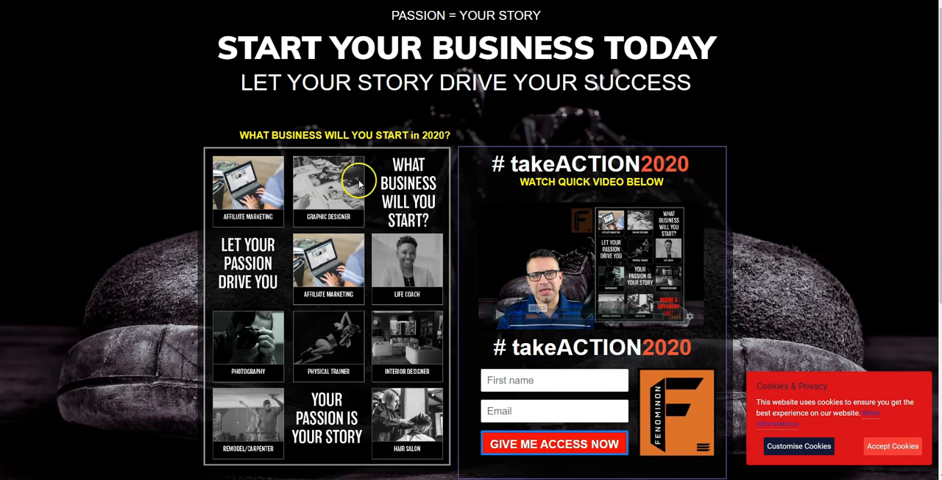